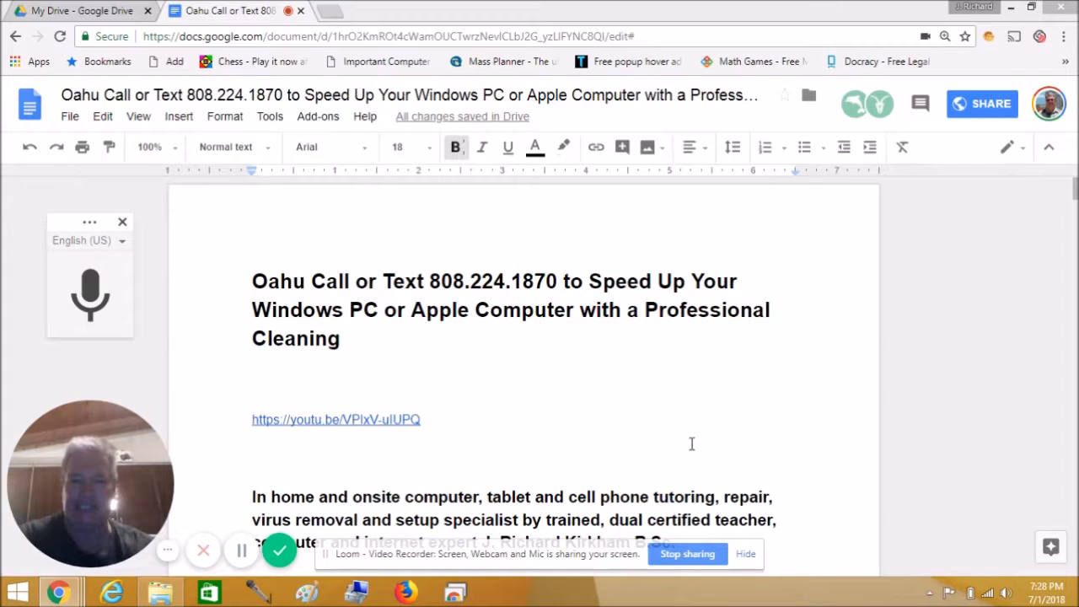
- Follow the "Make your computer faster!" bookmark link in the document's services list
left_click(649, 351)
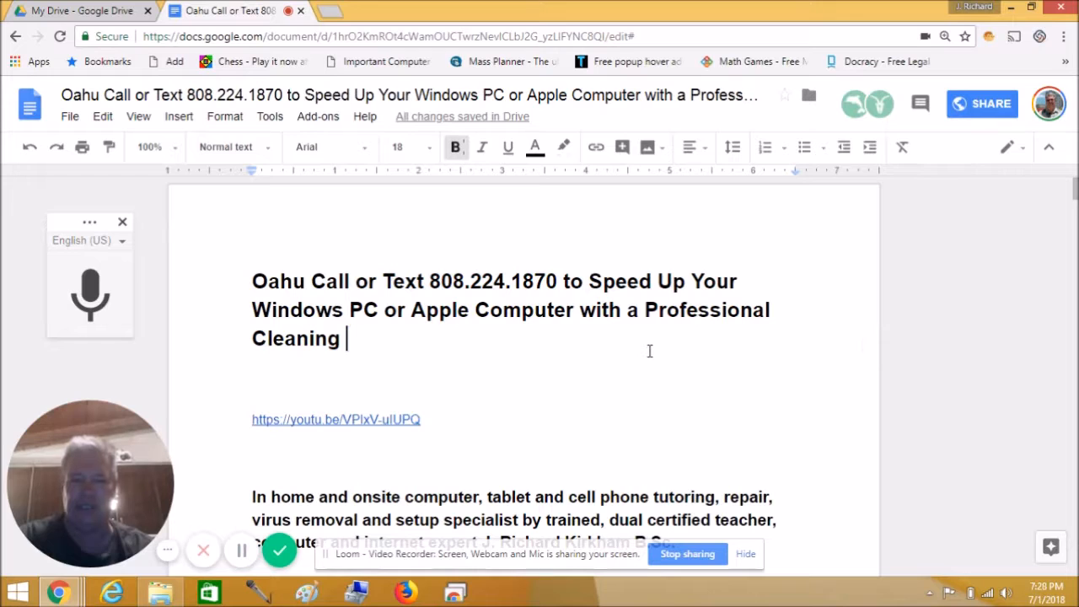
key("Page_Down")
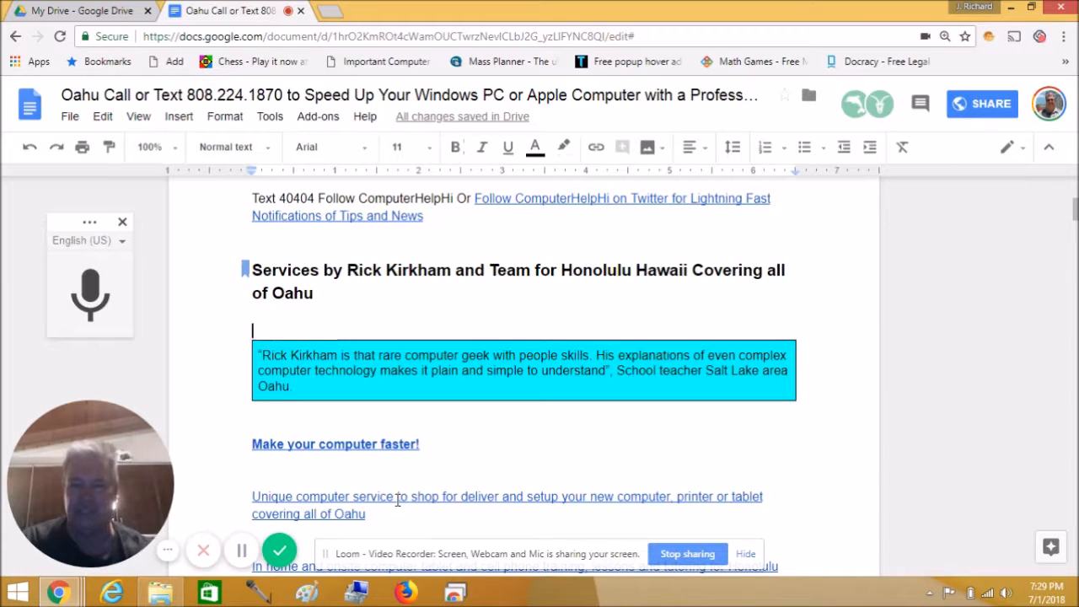
left_click(387, 444)
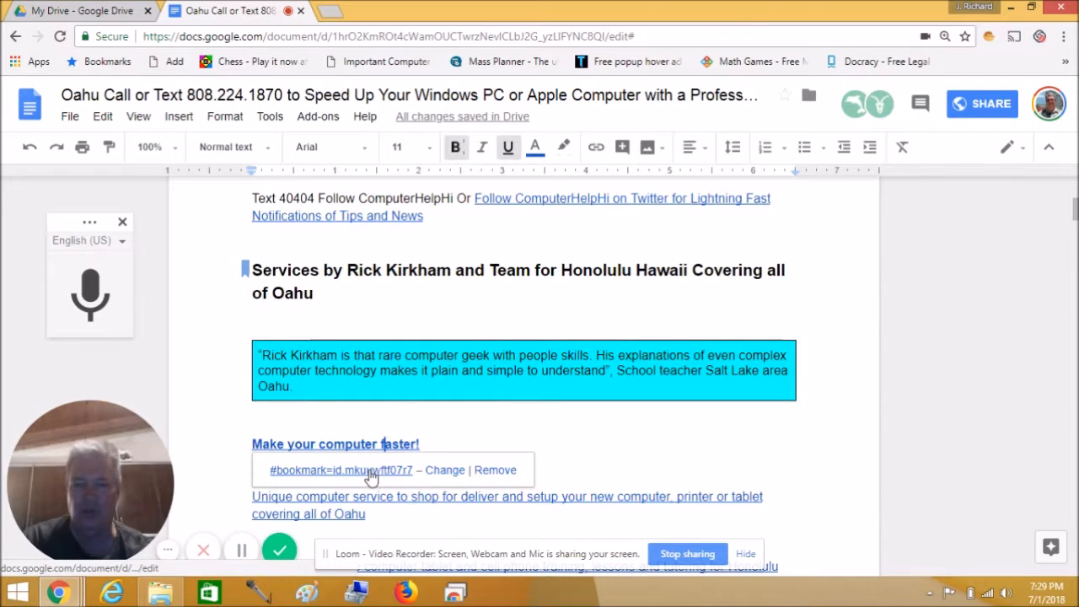
left_click(369, 471)
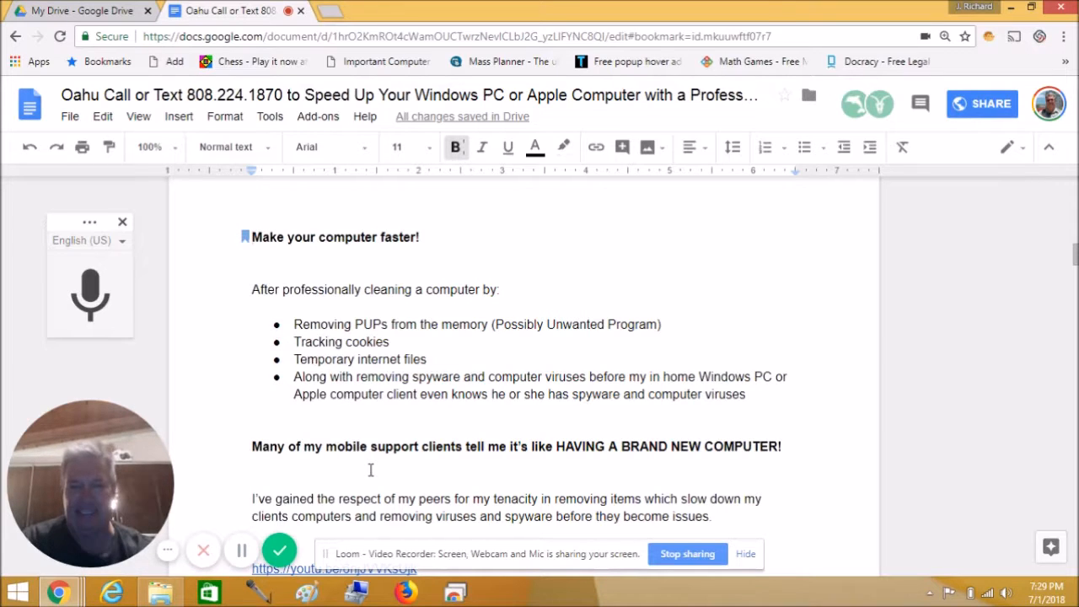
- Read through the "Make your computer faster!" section and follow its "Back to Main Menu" bookmark link
key("Down")
left_click(370, 469)
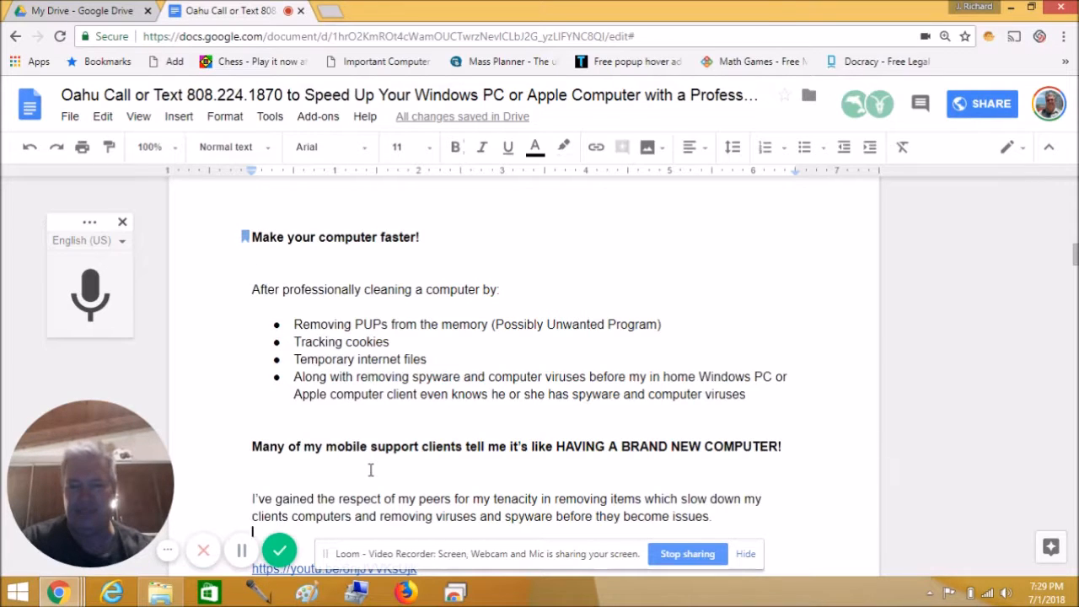
scroll(370, 469, "down", 3)
key("Down")
key("Down")
key("Down")
key("Down")
key("Down")
key("Down")
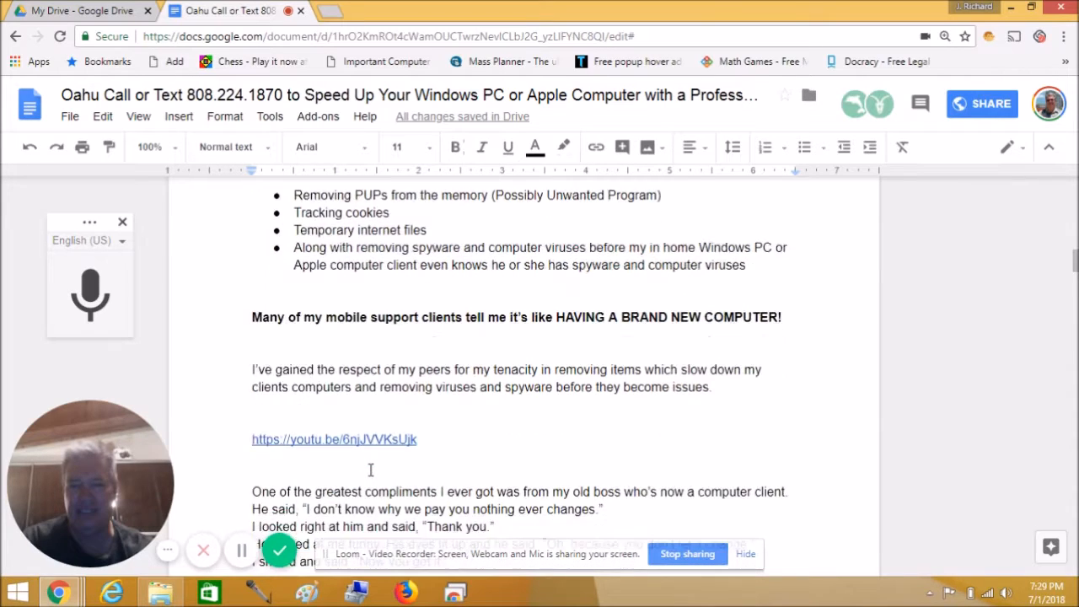
key("Down")
key("Down")
key("Down")
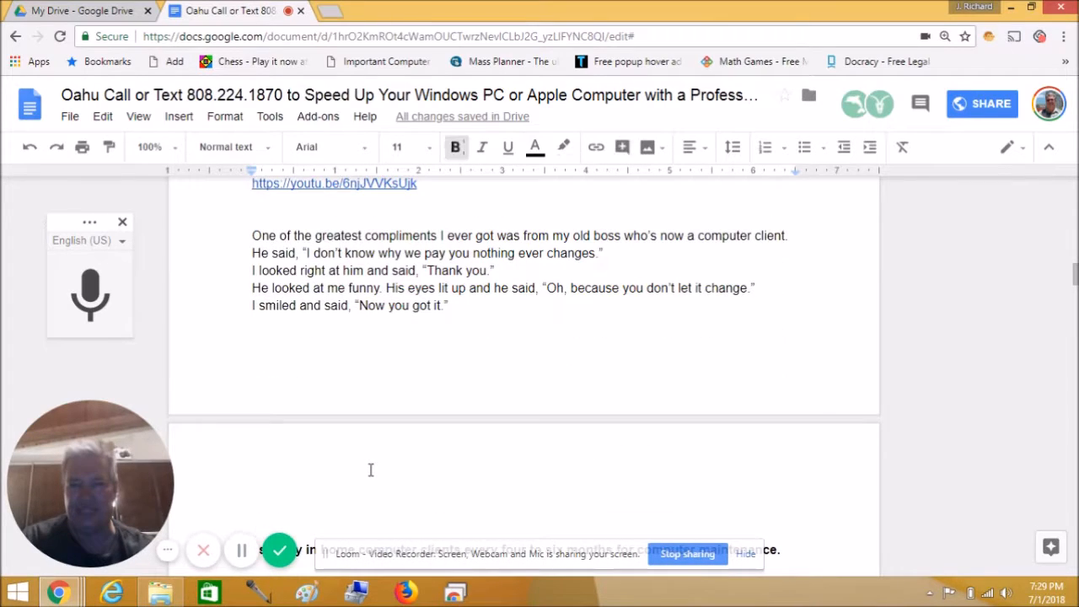
key("Down")
key("Down")
key("Down")
key("Down")
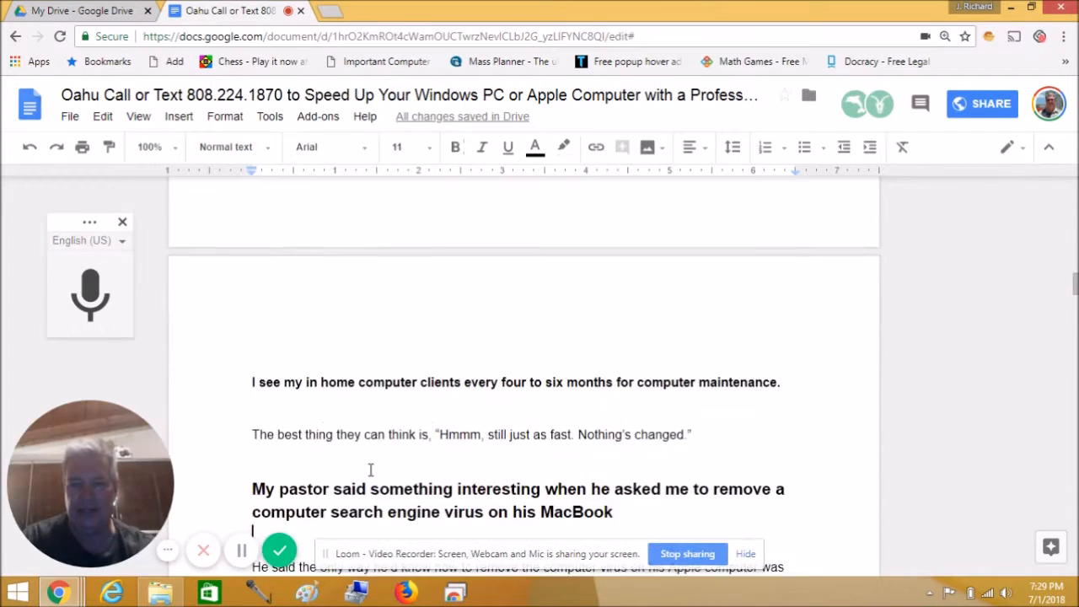
key("Down")
key("Down")
key("Down")
key("Down")
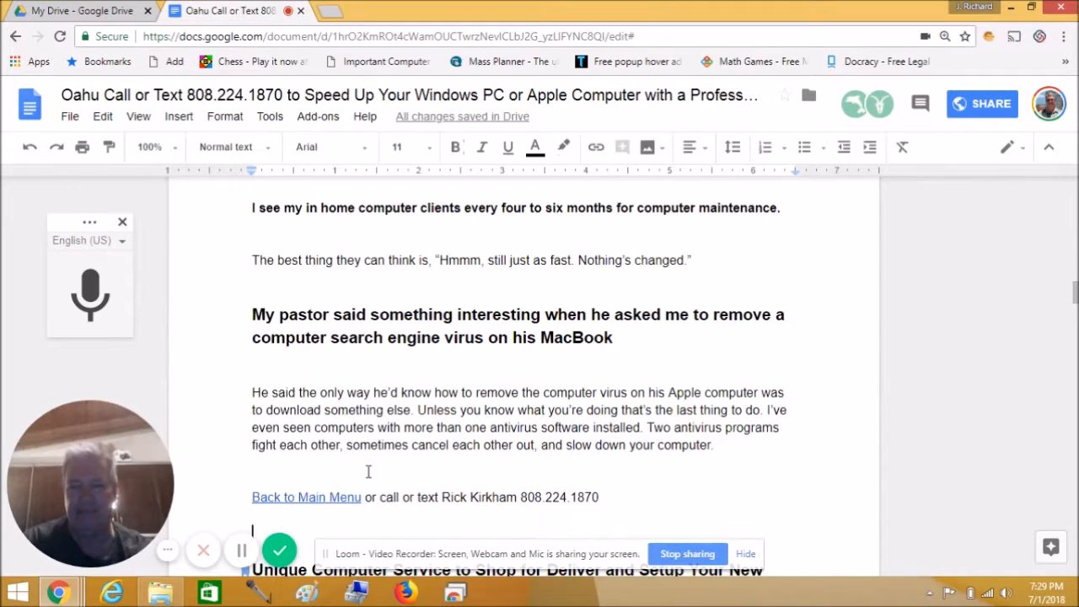
left_click(328, 497)
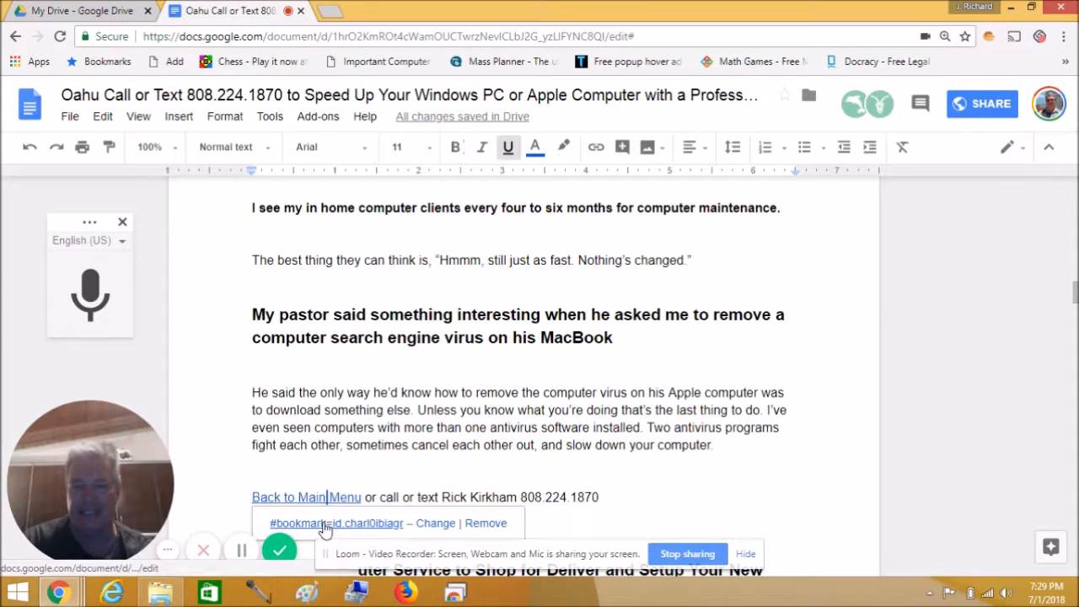
left_click(327, 524)
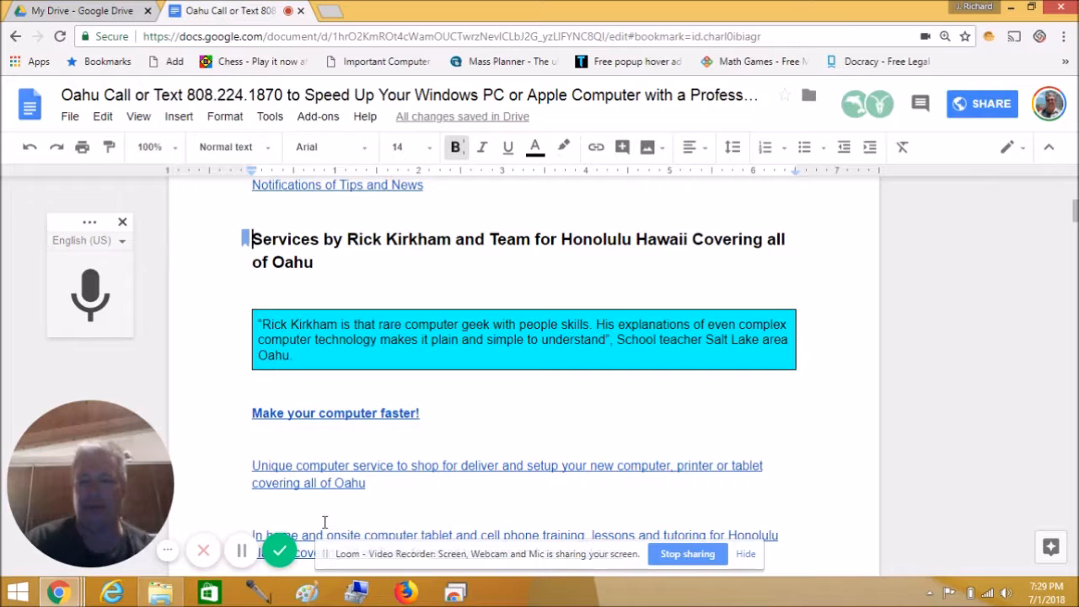
- Download the document in OpenDocument Format (.odt) and open the downloaded file in OpenOffice Writer
left_click(71, 118)
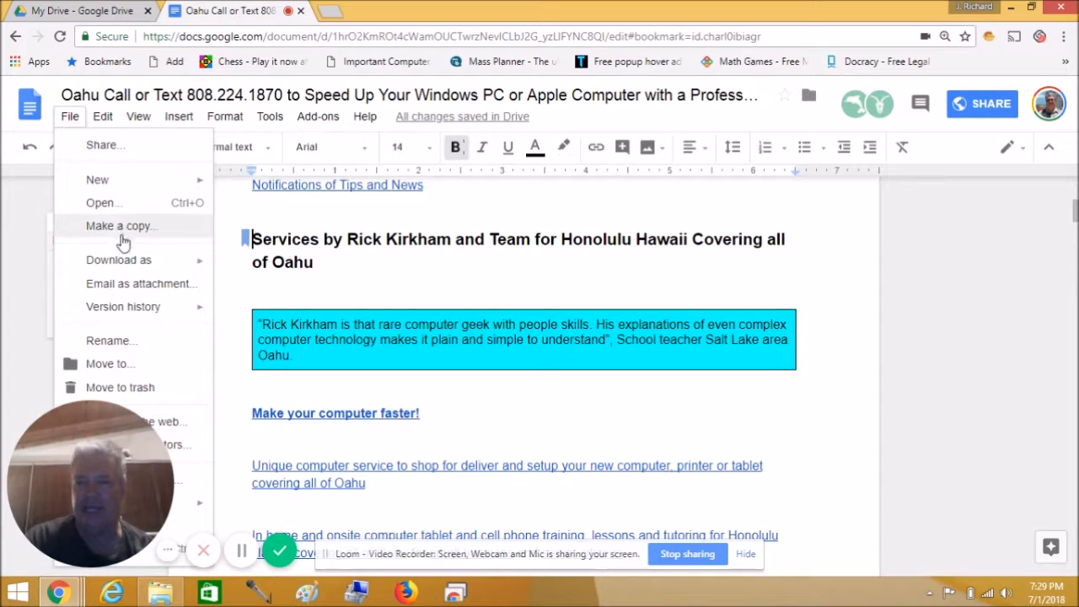
mouse_move(131, 263)
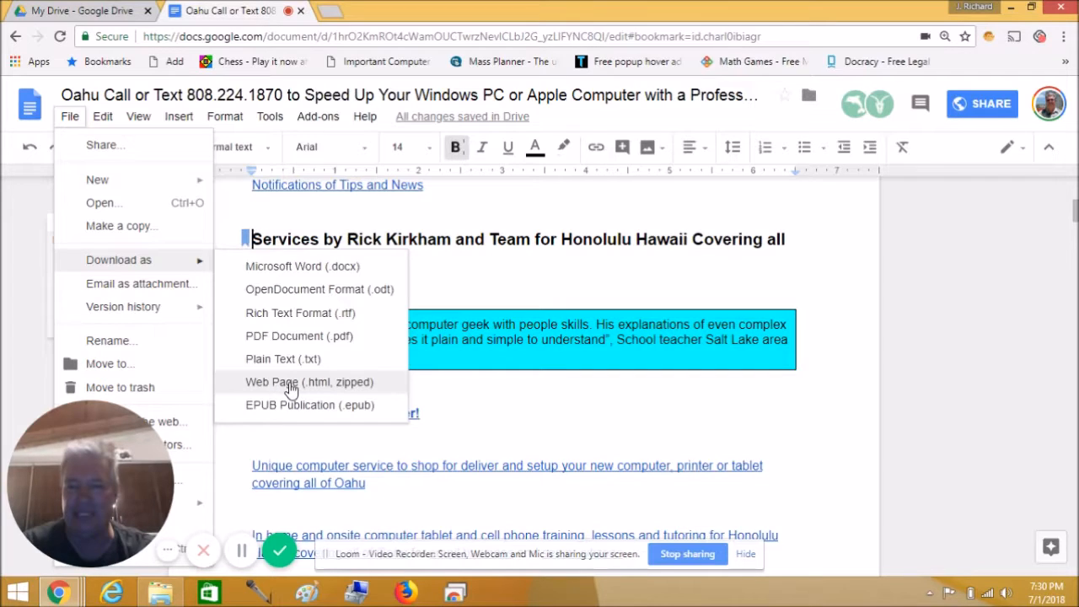
left_click(328, 295)
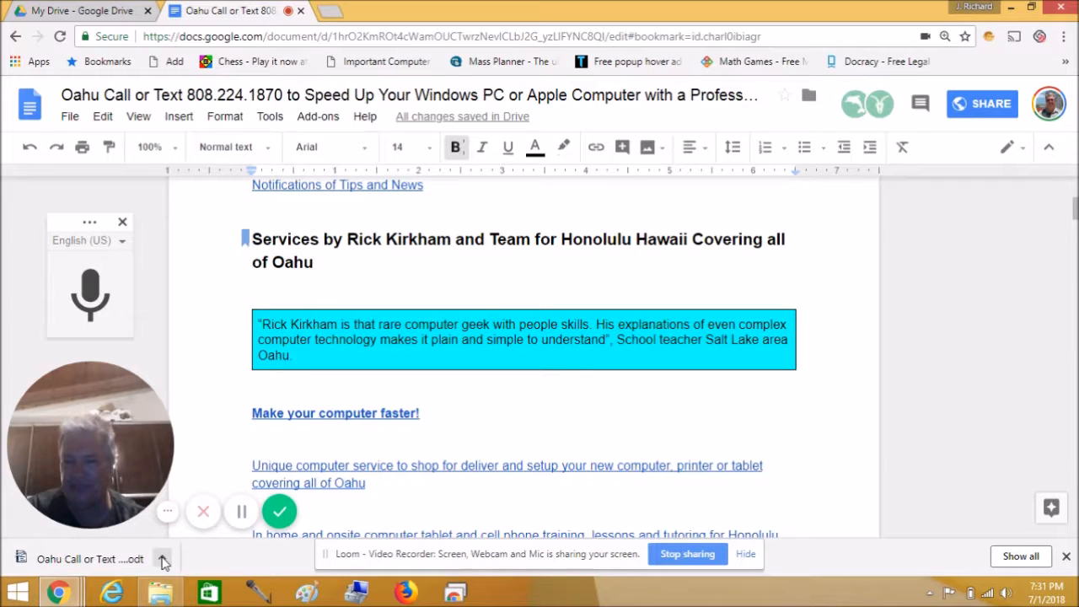
left_click(163, 560)
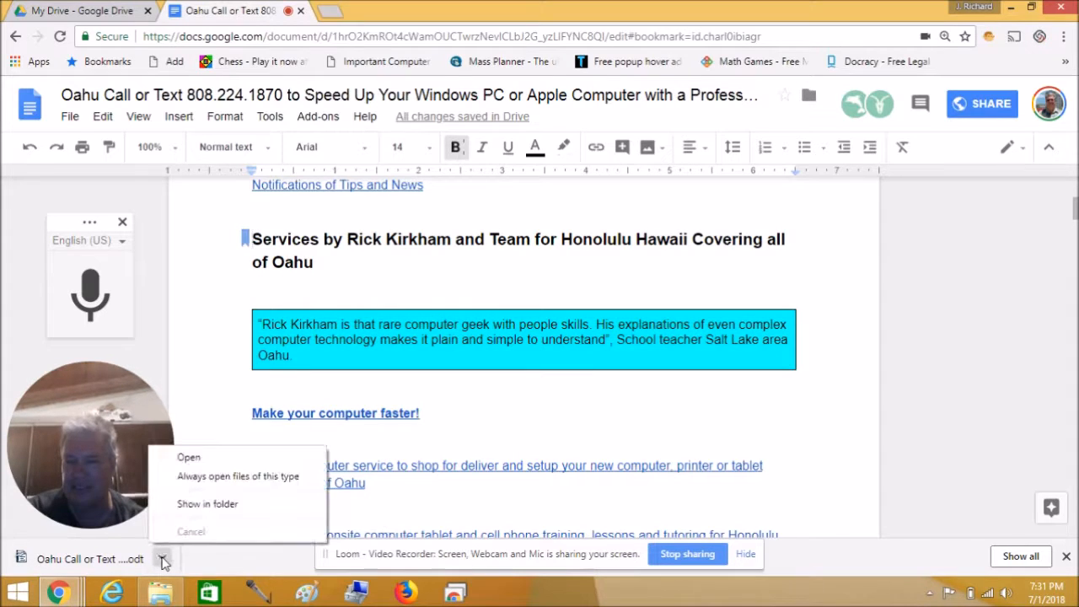
left_click(230, 459)
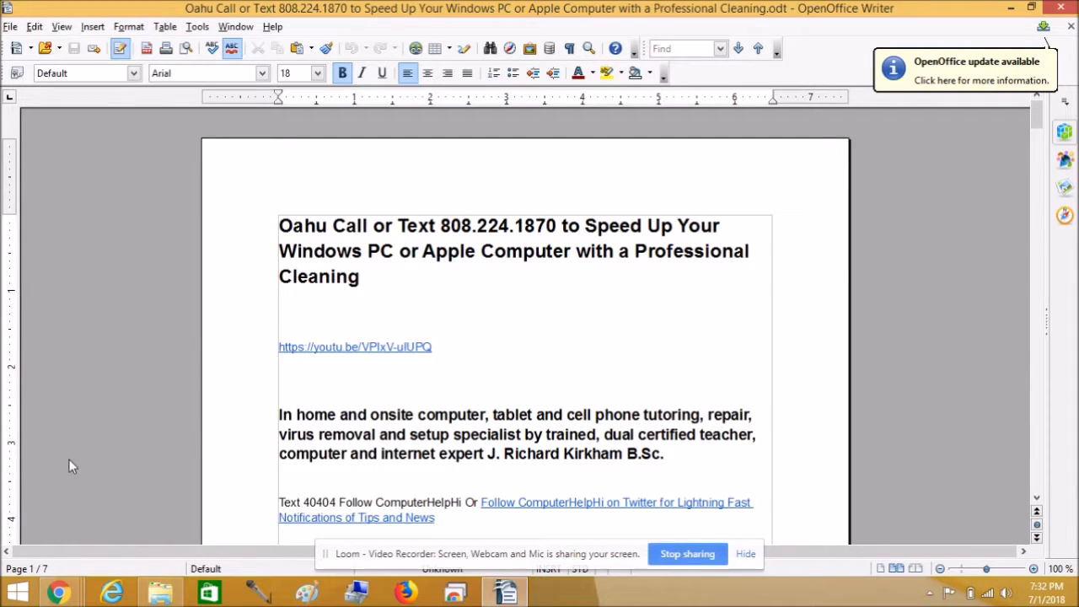
- Start saving the document under a new format, choosing HTML Document (OpenOffice Writer) (.html) as the file type
left_click(10, 27)
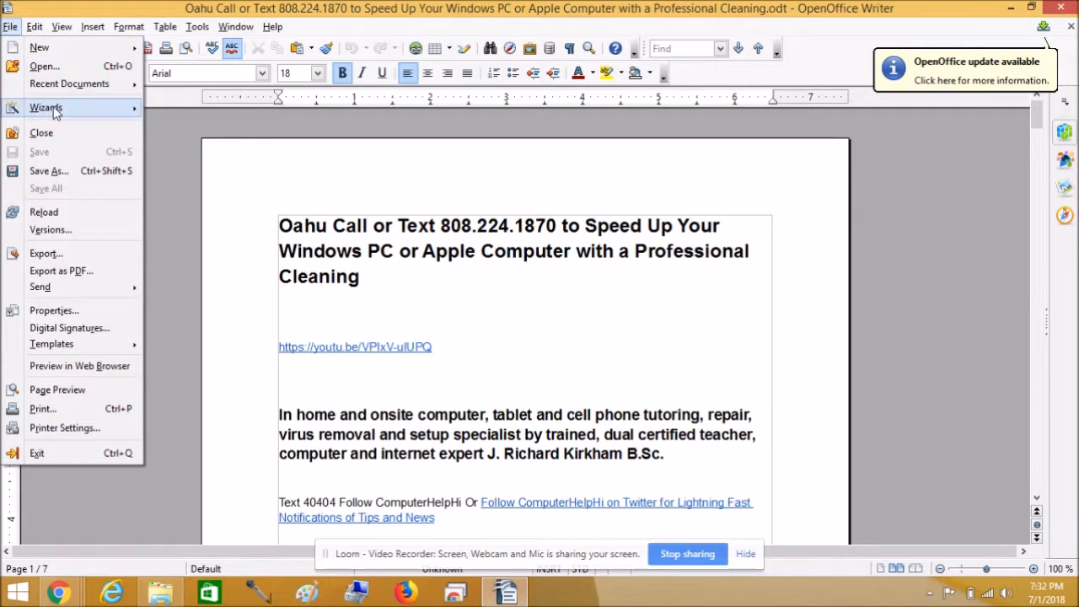
left_click(57, 174)
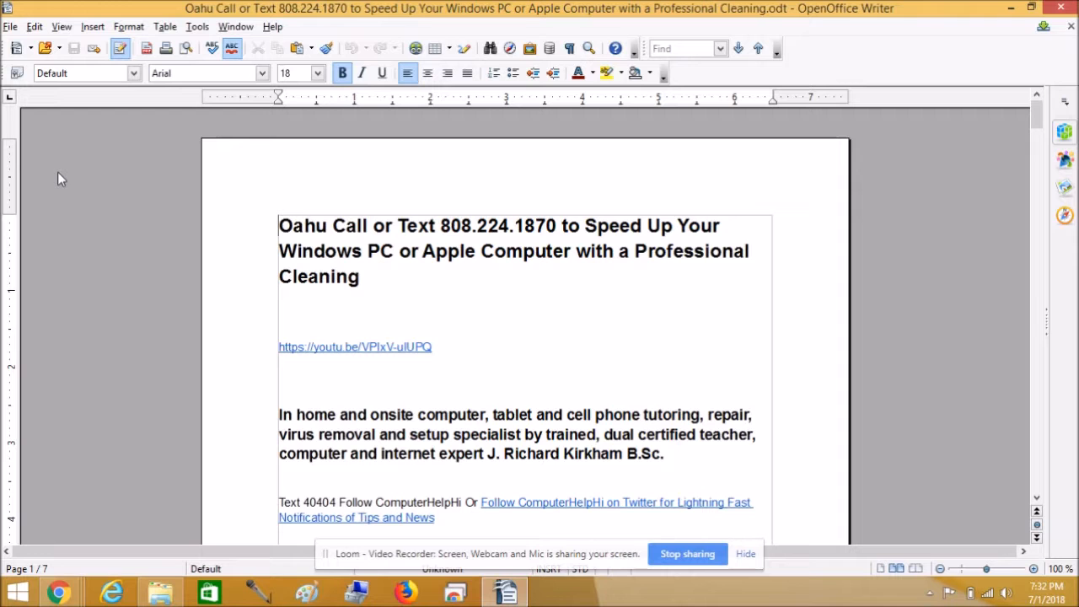
key("ctrl+shift+s")
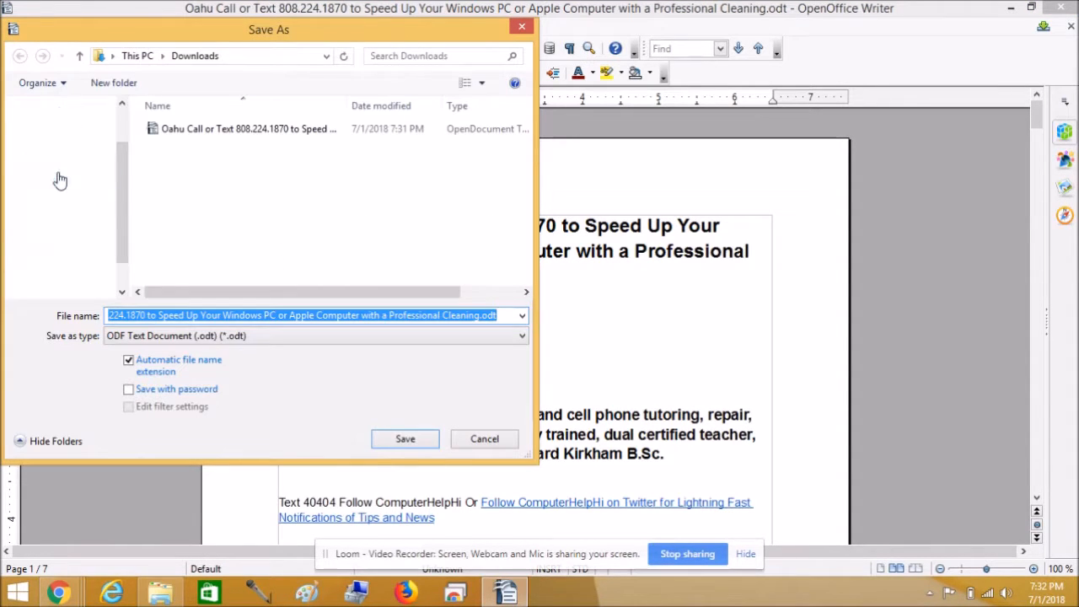
left_click(212, 336)
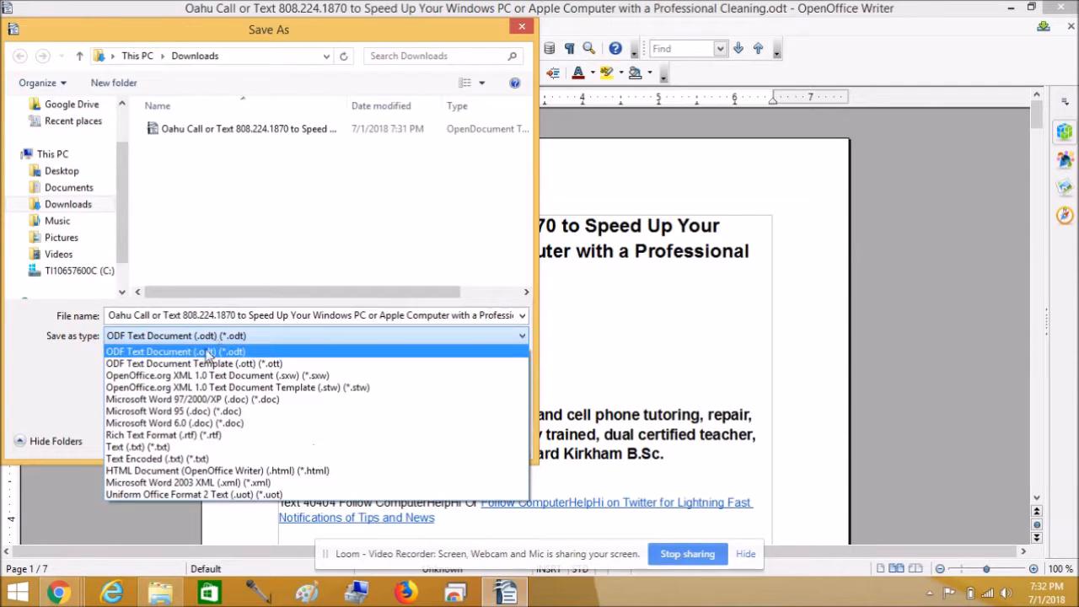
left_click(181, 471)
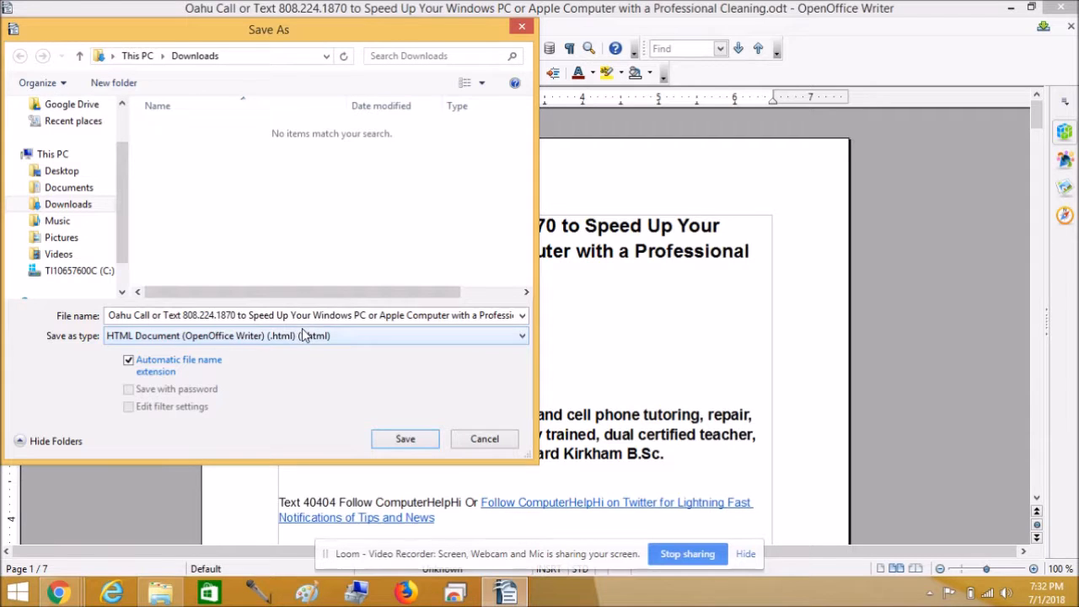
- Shorten the name of the file being saved to SpeedUpYourComputer.html, without spaces
left_click(346, 315)
left_click(345, 314)
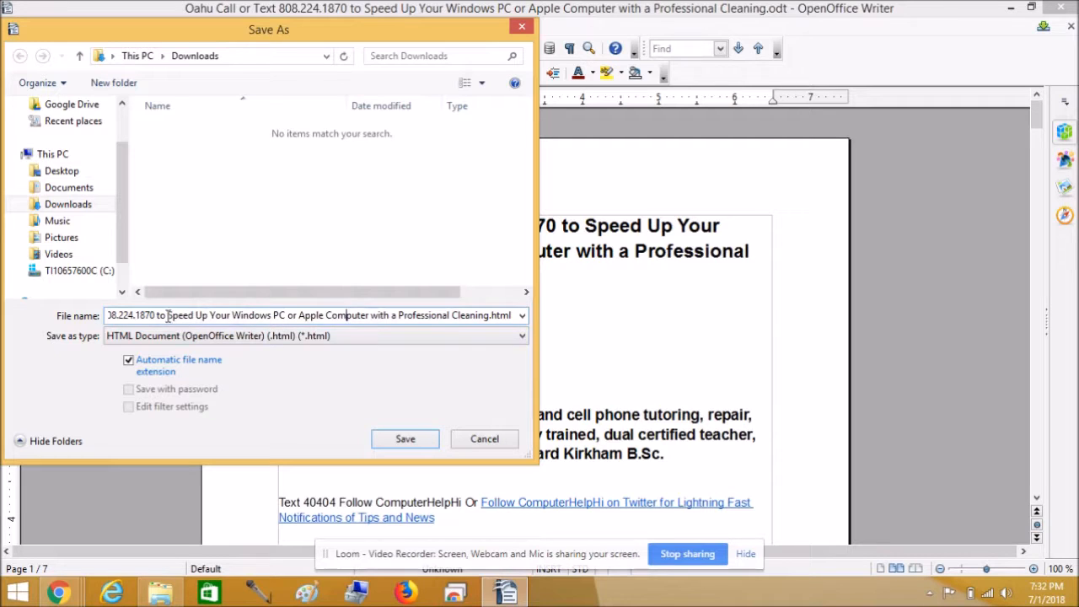
left_click_drag(169, 315, 92, 310)
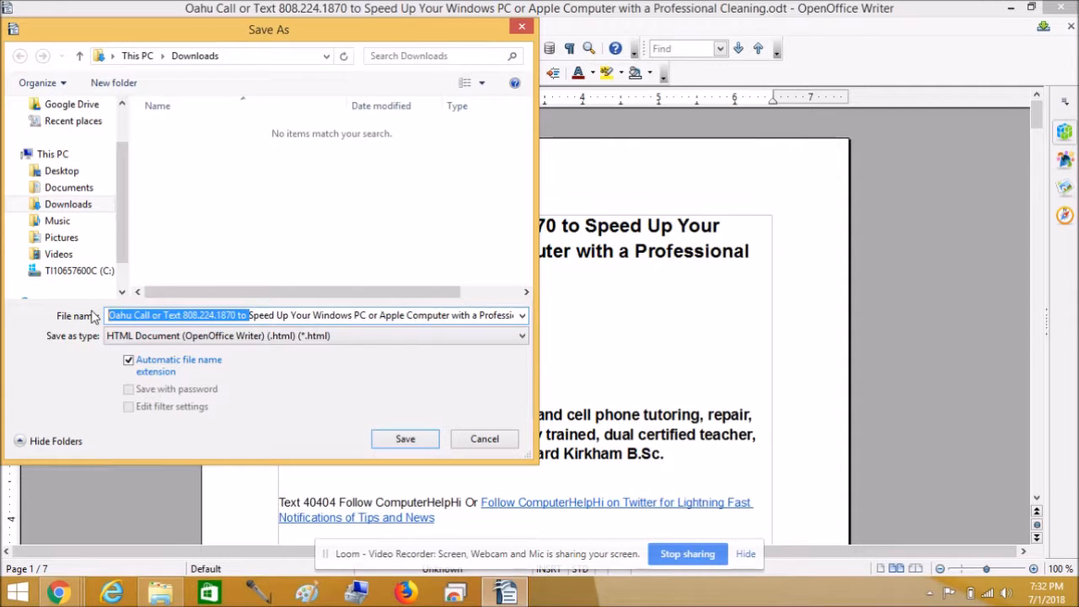
key("BackSpace")
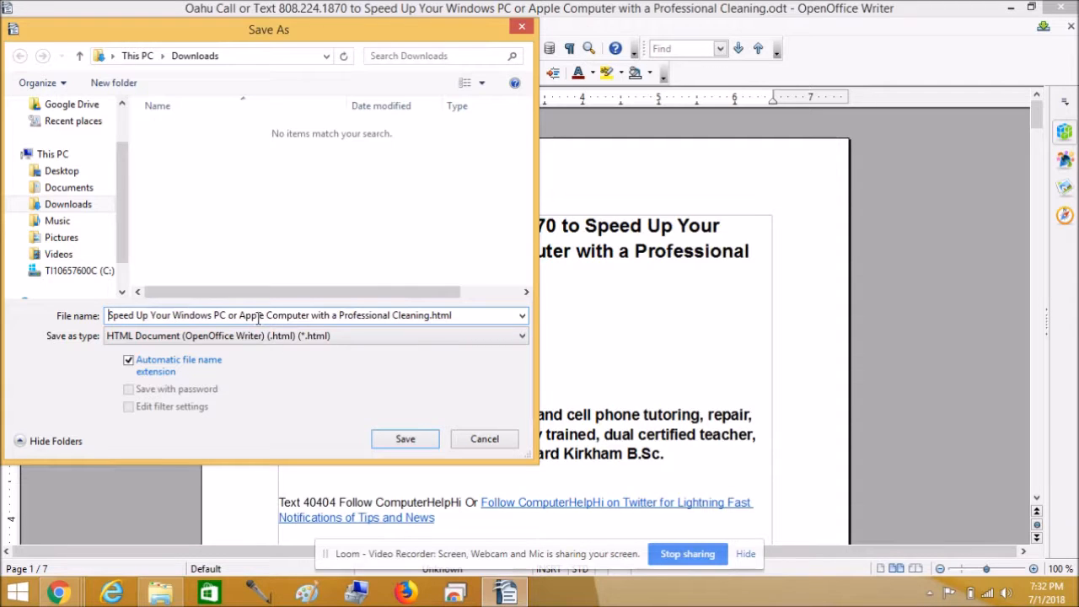
left_click(430, 317)
key("BackSpace")
key("BackSpace")
key("BackSpace")
key("BackSpace")
key("BackSpace")
key("BackSpace")
key("BackSpace")
key("BackSpace")
key("BackSpace")
key("BackSpace")
key("BackSpace")
key("BackSpace")
key("BackSpace")
key("BackSpace")
key("BackSpace")
key("BackSpace")
key("BackSpace")
key("BackSpace")
key("BackSpace")
key("BackSpace")
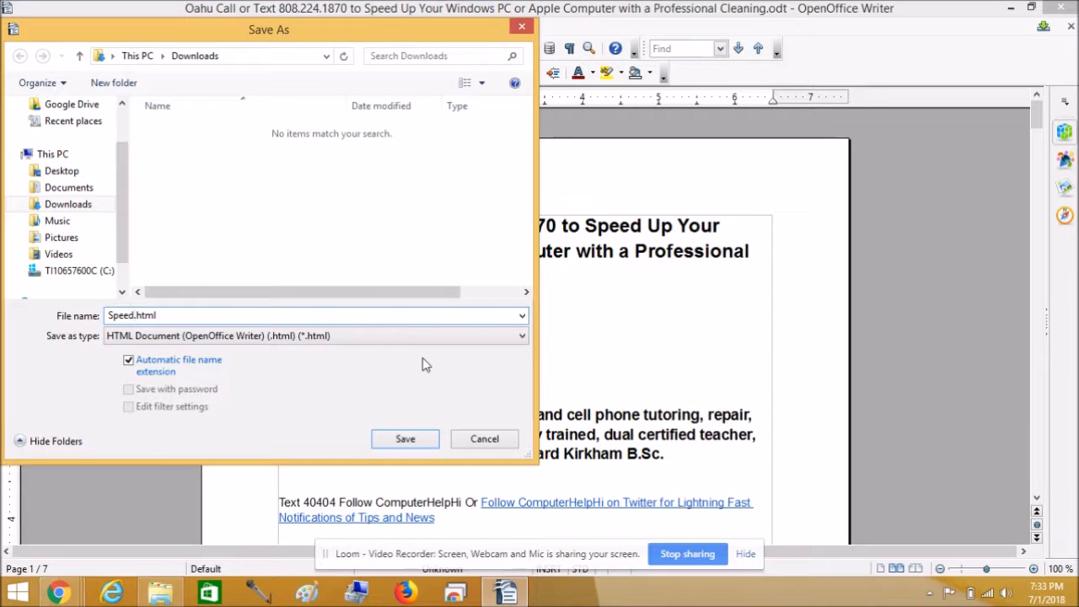
type("UpYo")
type("urCom")
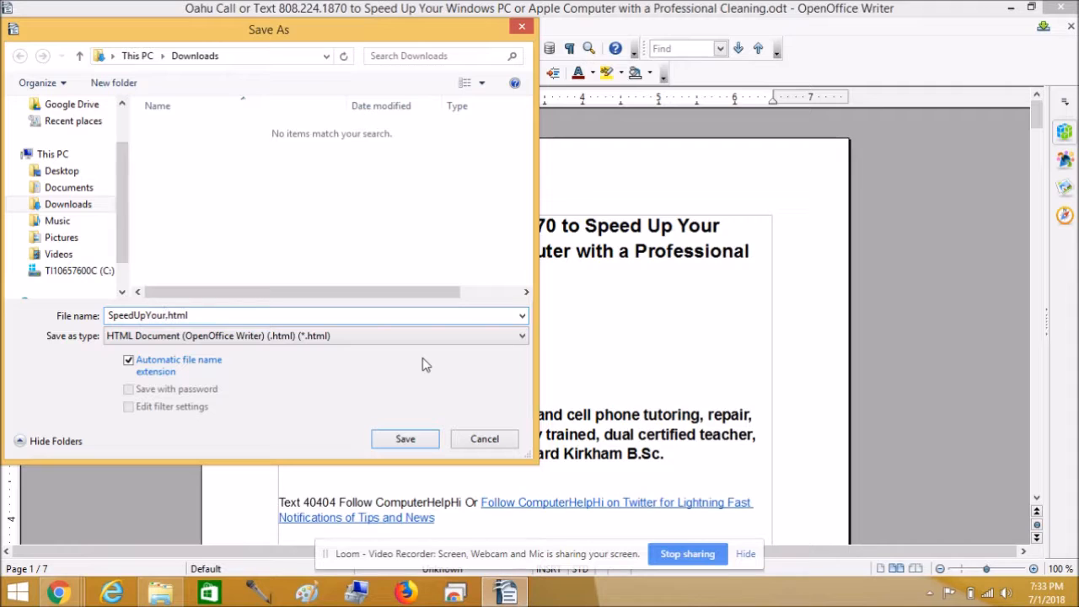
type("puter")
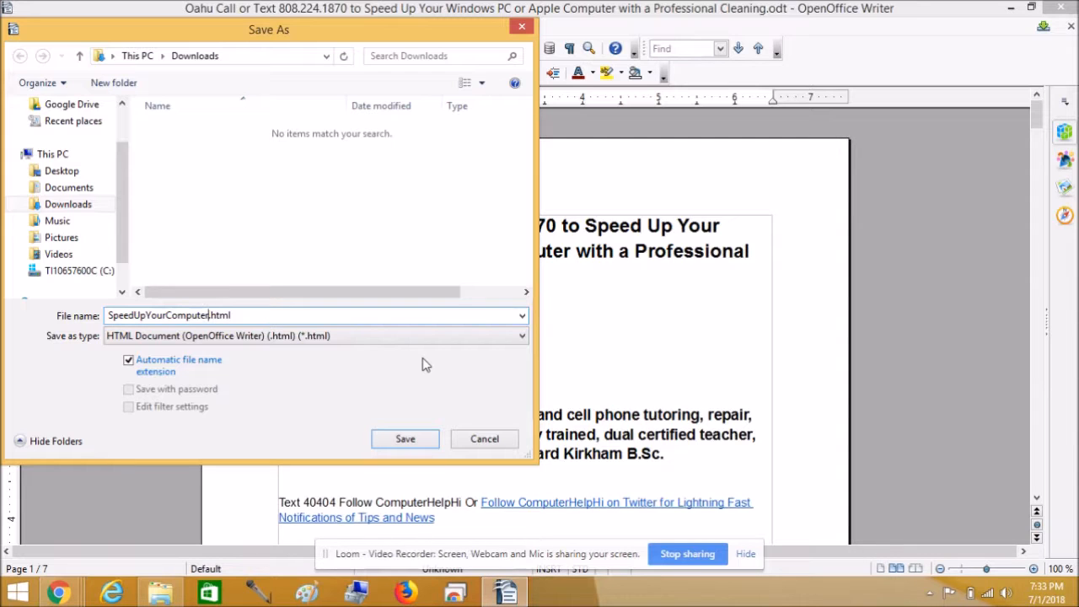
- Save the HTML file in the Downloads folder, keeping the HTML format instead of ODF
left_click(250, 55)
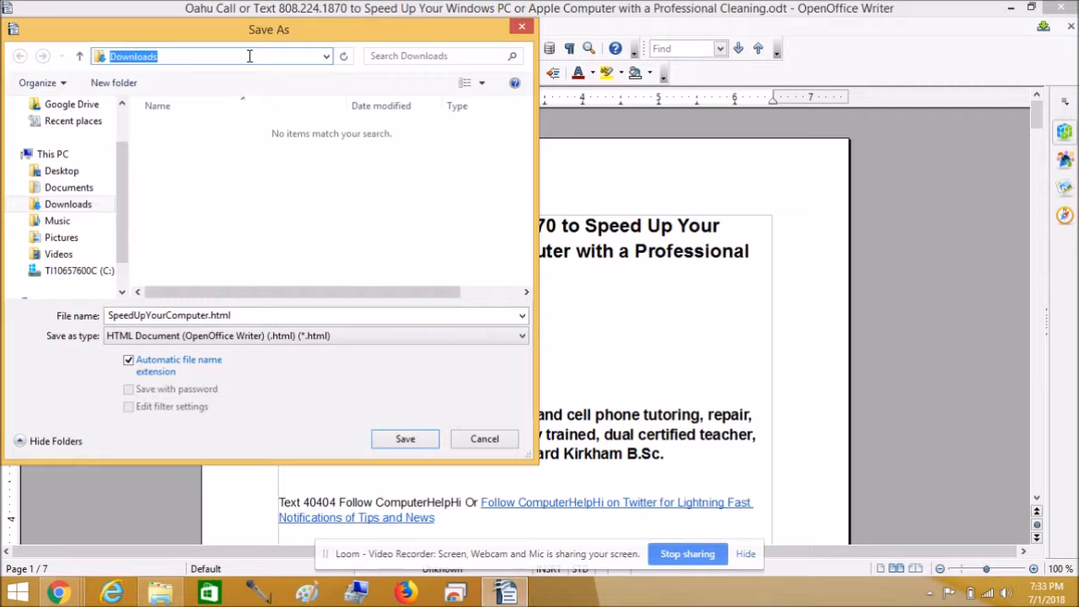
left_click(326, 56)
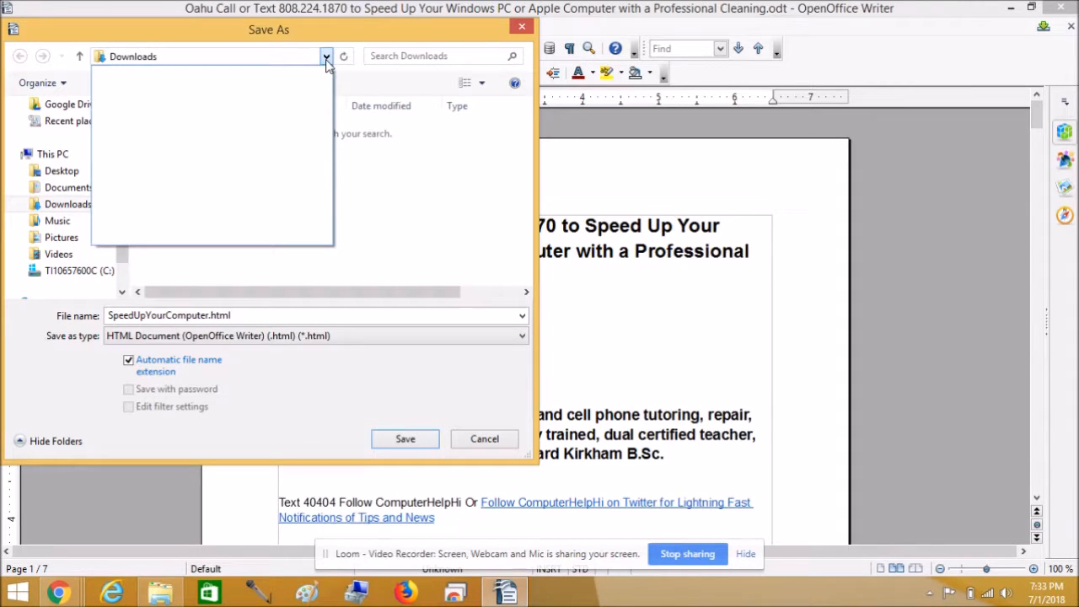
left_click(410, 158)
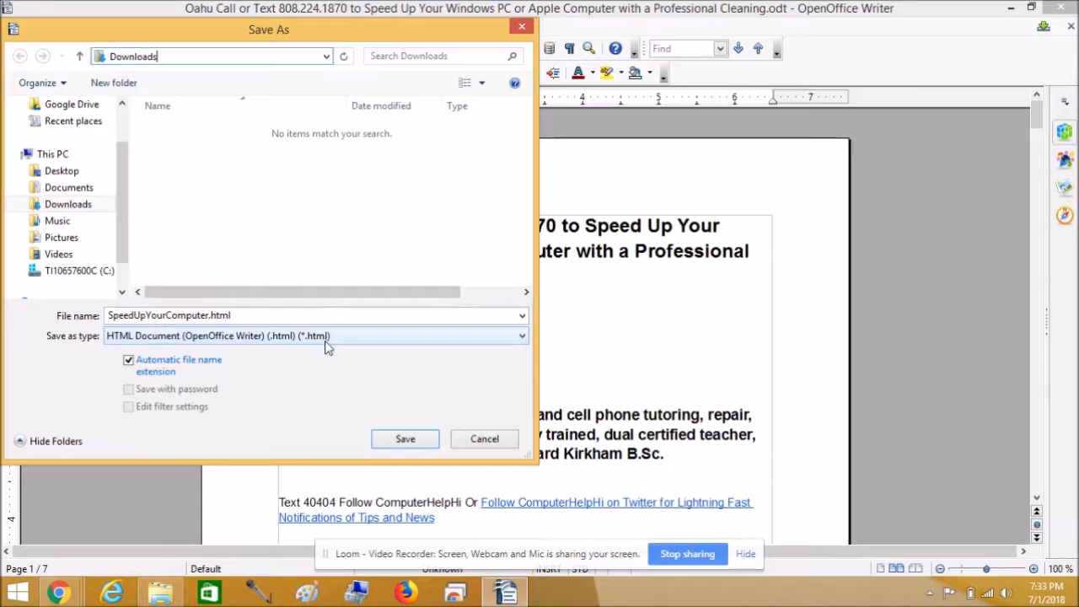
left_click(408, 440)
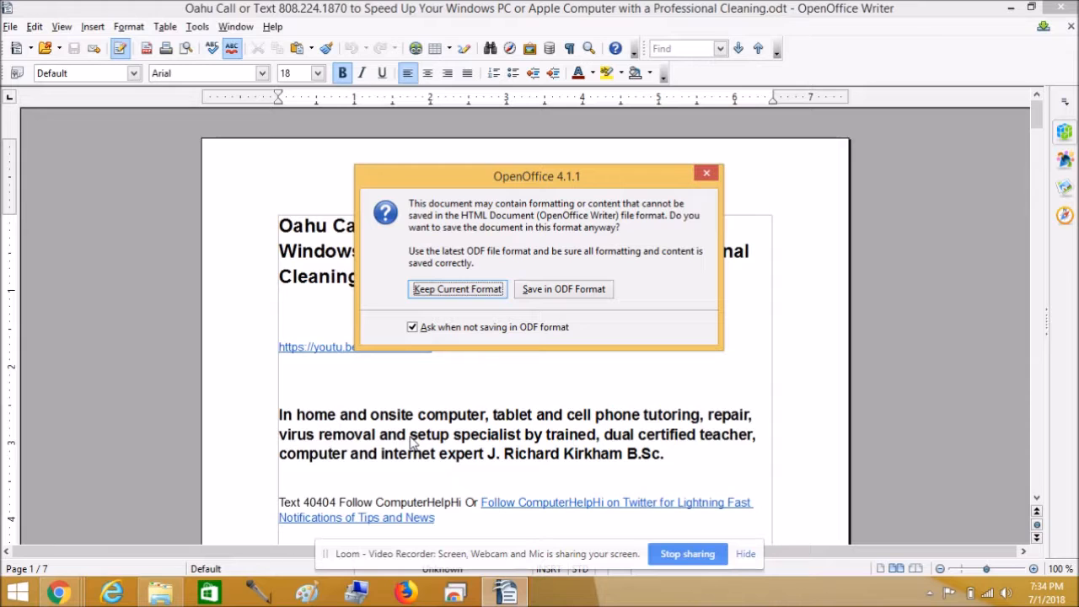
left_click(458, 289)
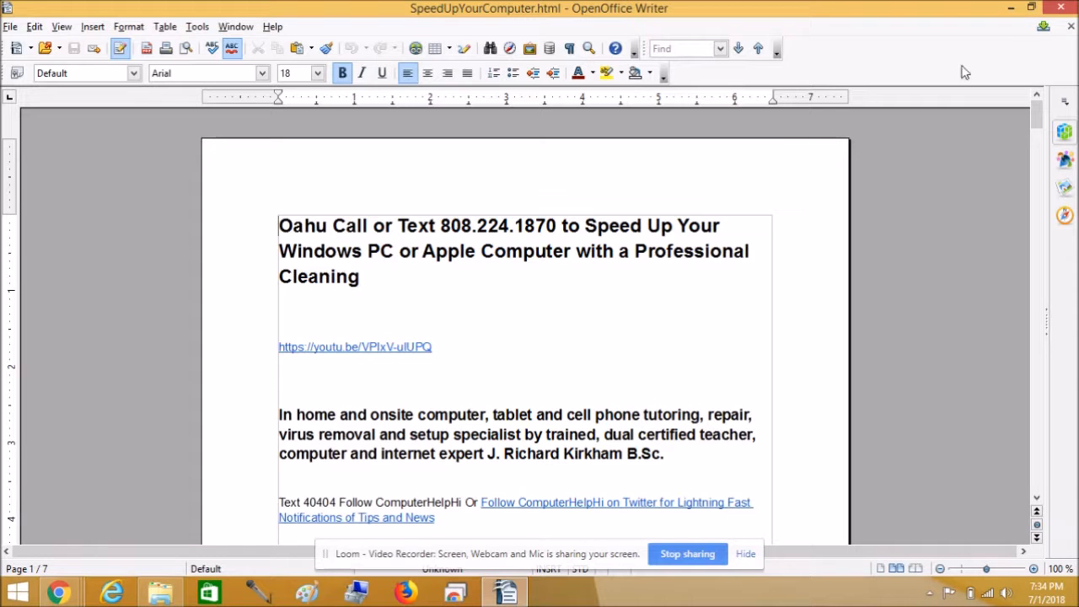
- Close the saved document in OpenOffice Writer, minimize the browser and go to the Downloads folder in File Explorer
left_click(1061, 10)
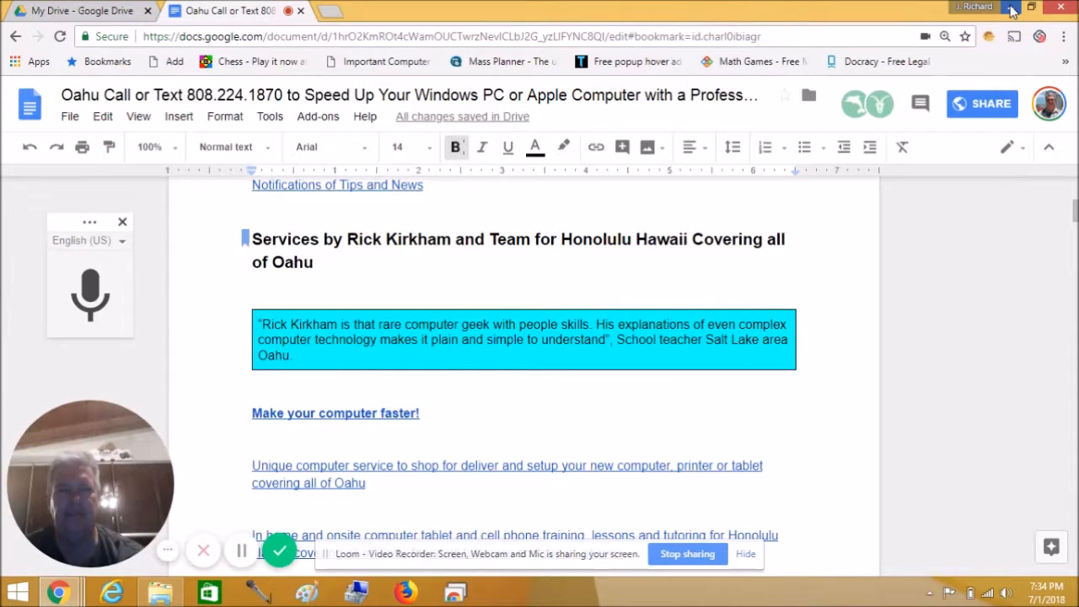
left_click(1012, 10)
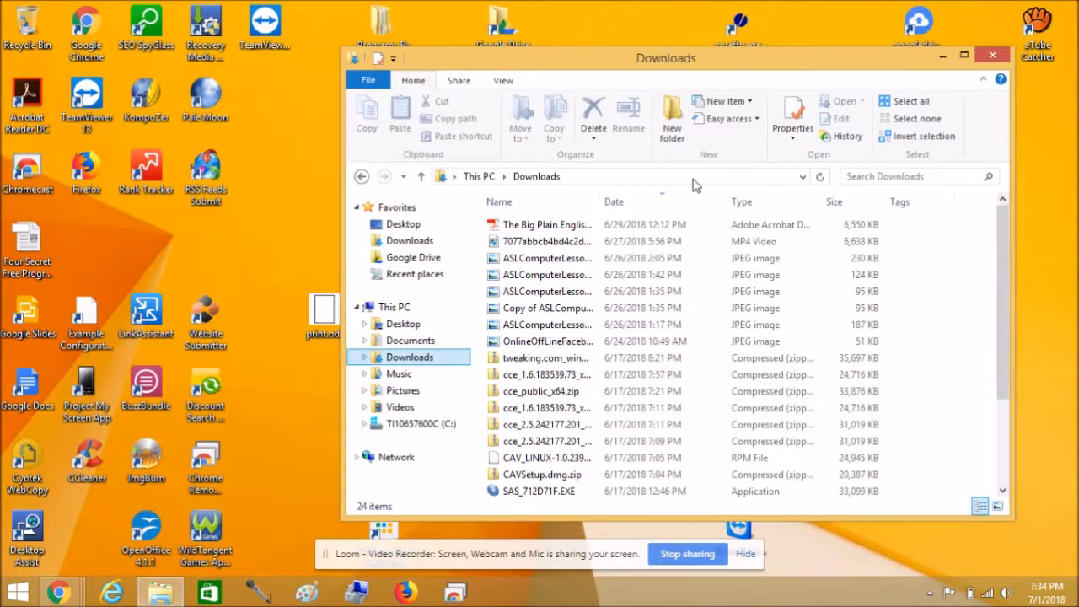
left_click(565, 242)
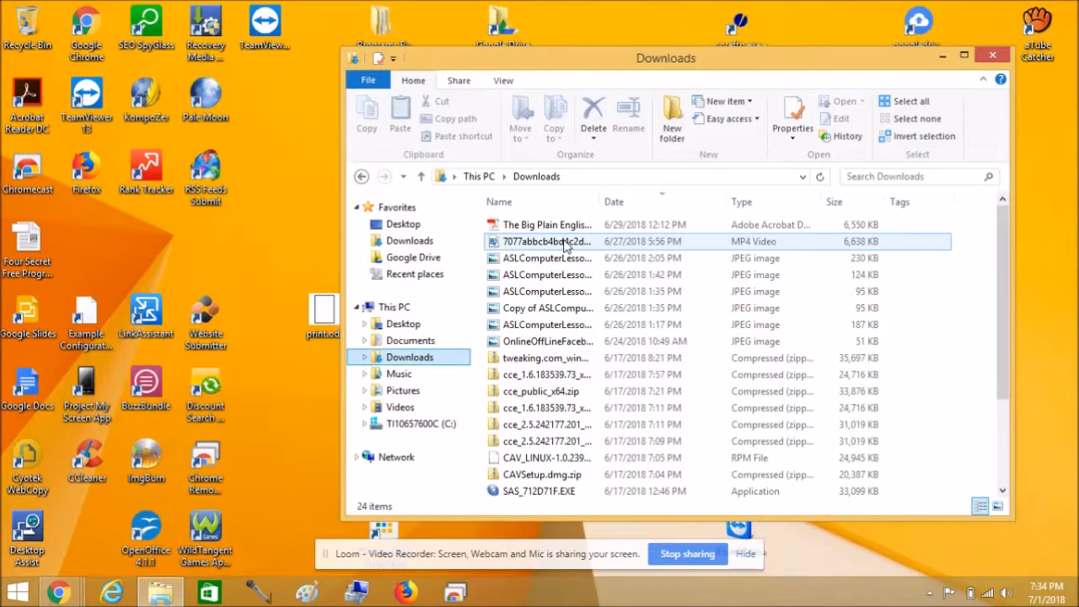
- Refresh the Downloads folder listing, open SpeedUpYourComputer.html in Chrome and look through the converted page
left_click(565, 242)
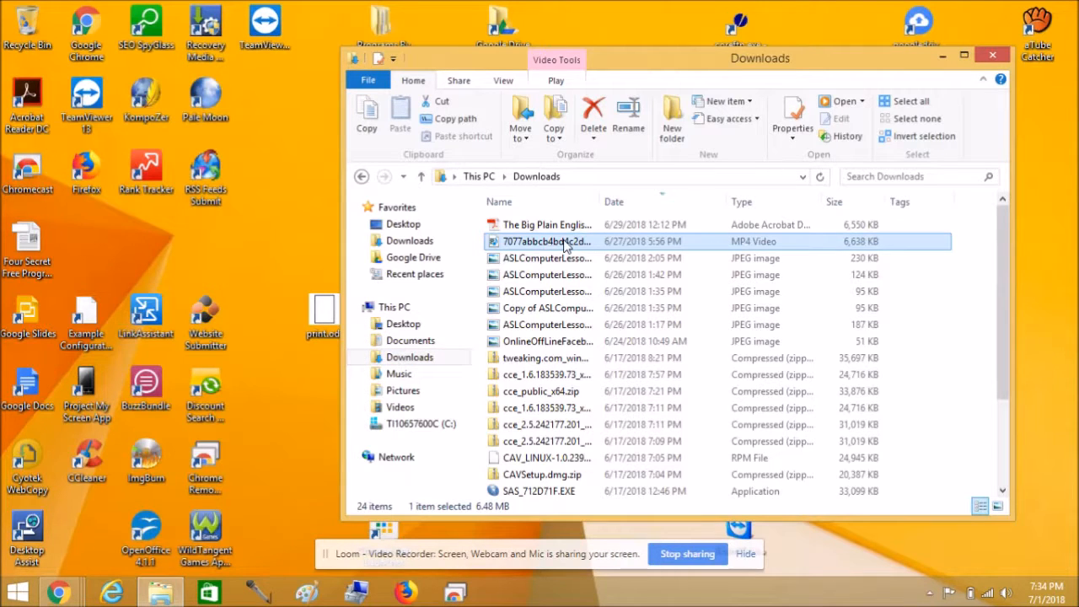
key("F5")
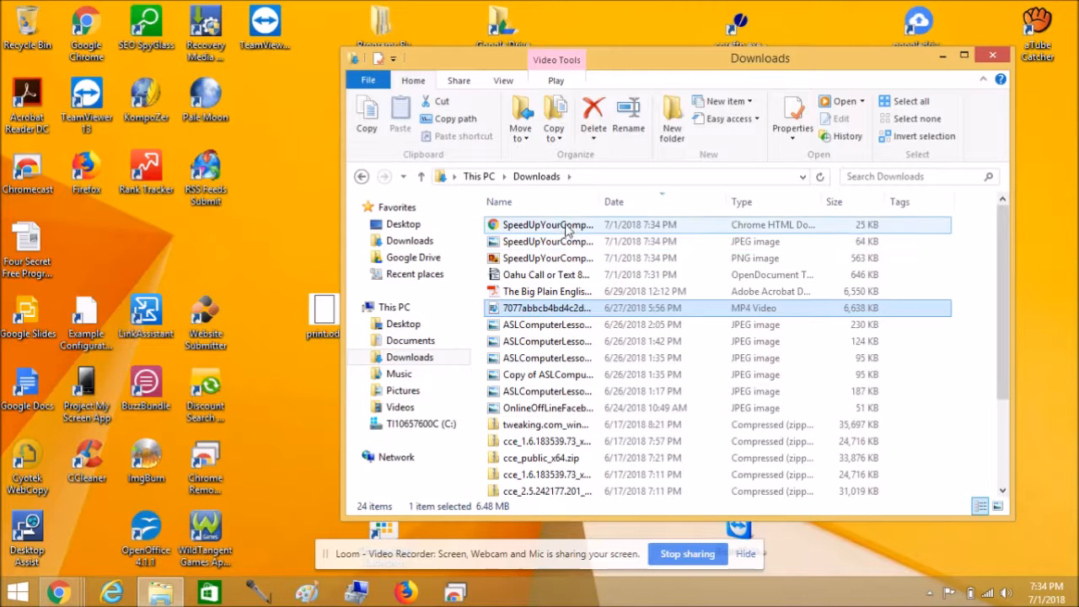
double_click(569, 226)
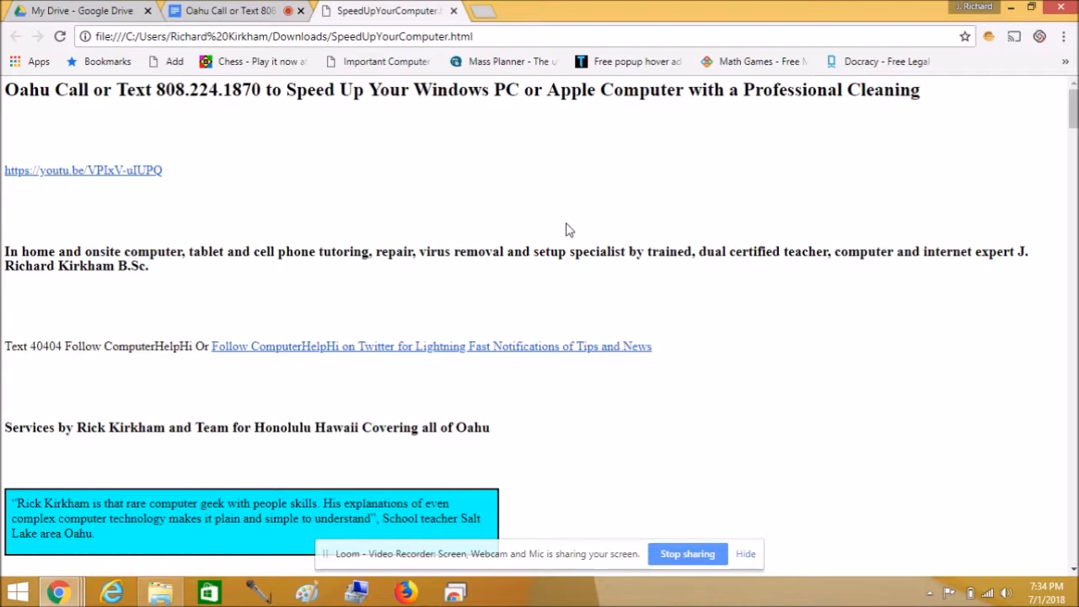
scroll(569, 229, "down", 3)
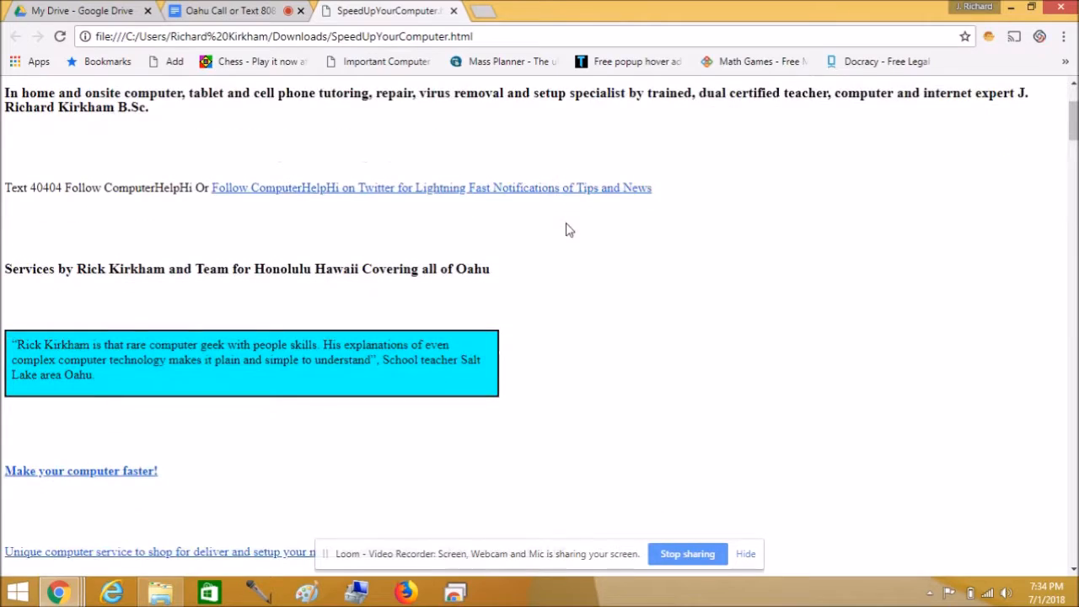
scroll(569, 230, "down", 20)
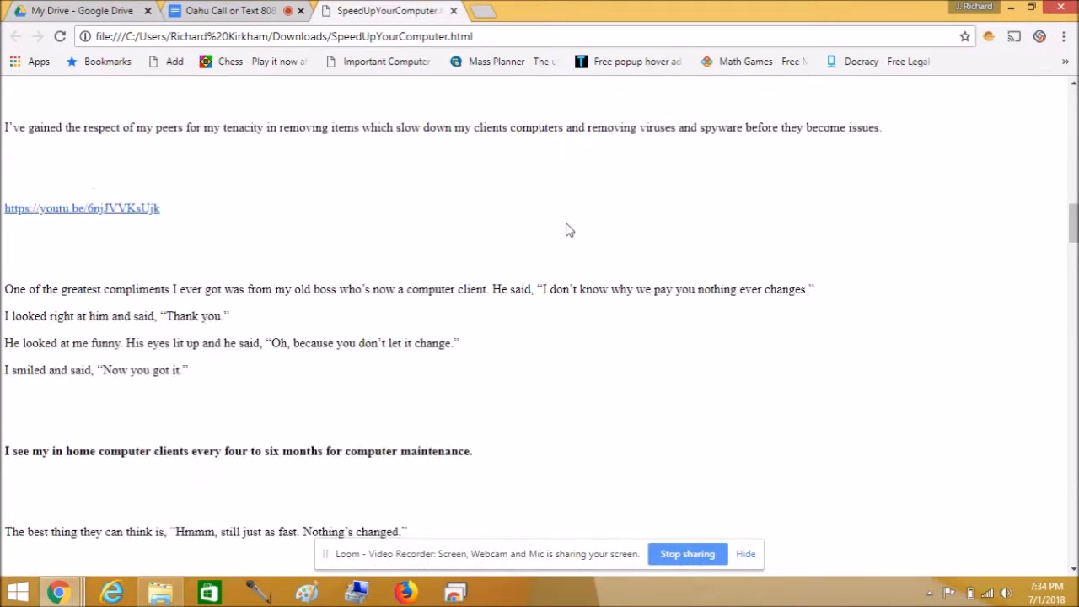
scroll(568, 229, "up", 20)
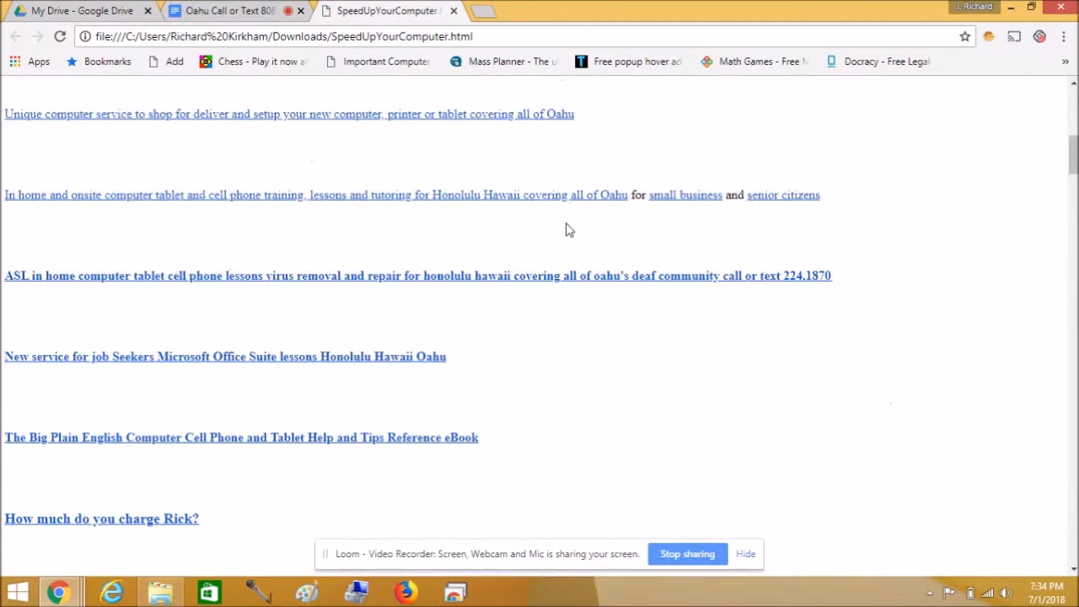
scroll(569, 229, "up", 10)
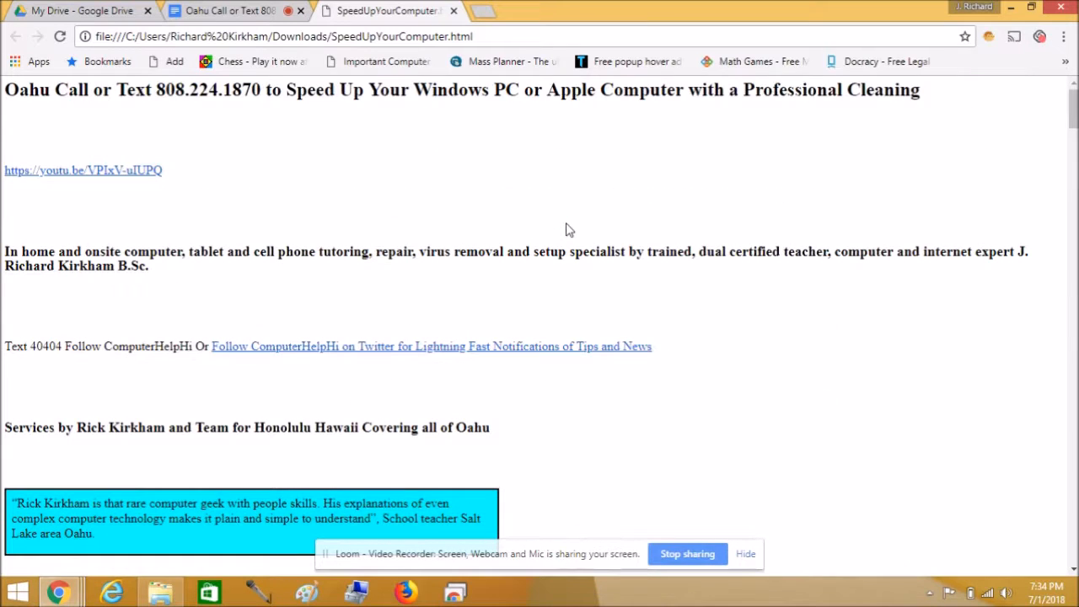
- View the page source of SpeedUpYourComputer.html, examine its HTML code and bookmark anchors, and close the source view
right_click(569, 229)
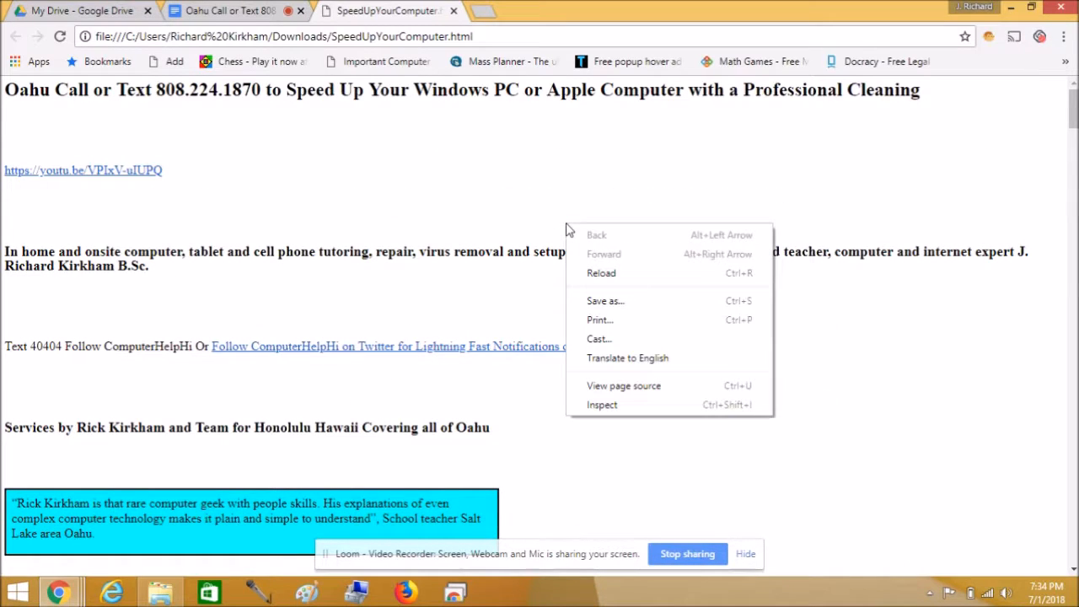
left_click(633, 387)
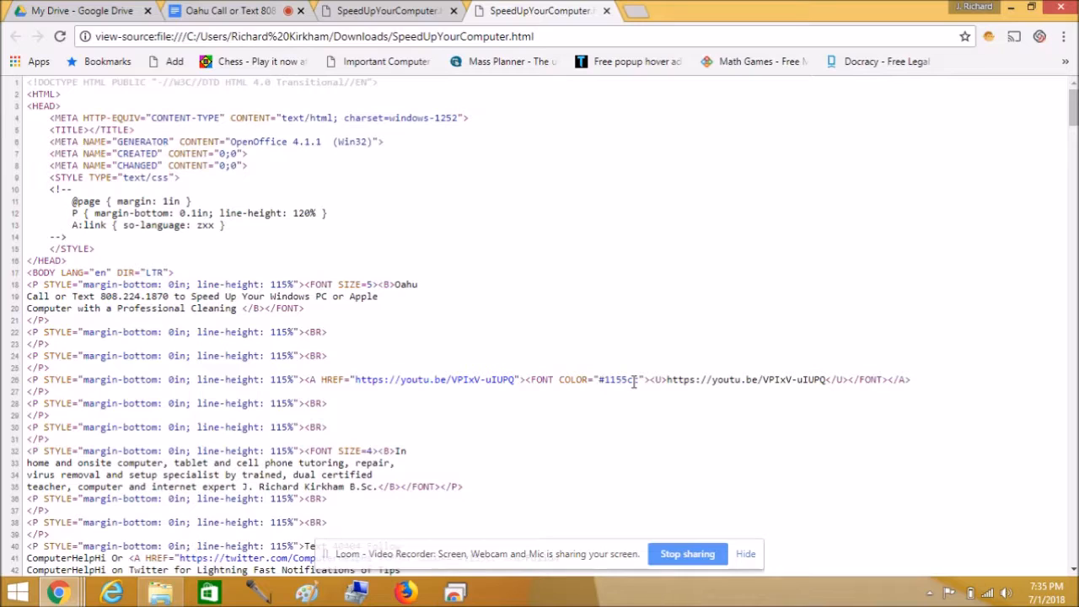
scroll(634, 384, "down", 16)
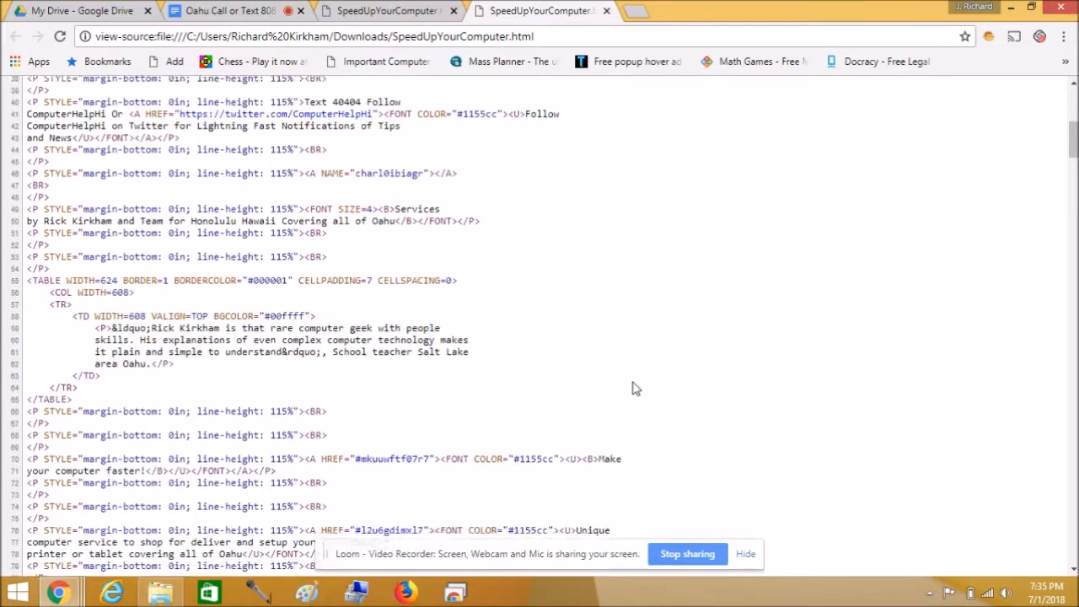
scroll(634, 387, "down", 11)
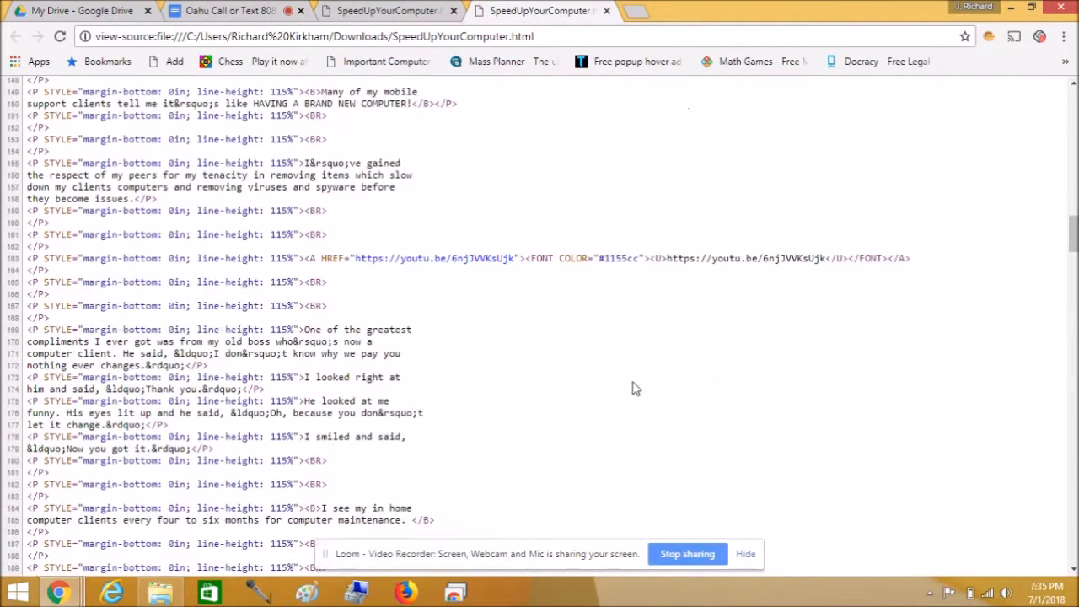
scroll(635, 387, "down", 16)
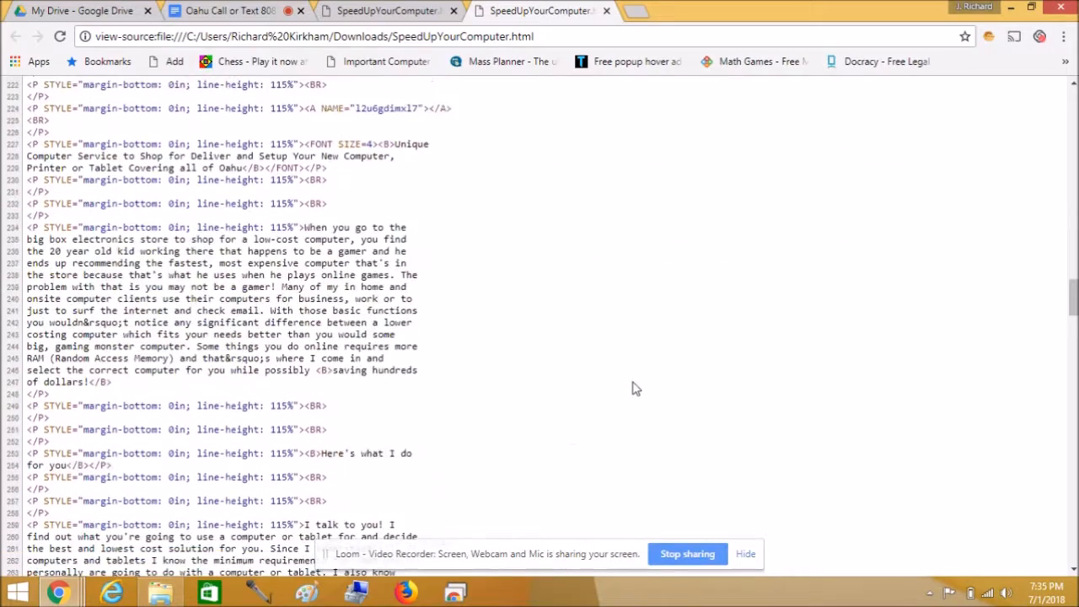
scroll(636, 389, "down", 16)
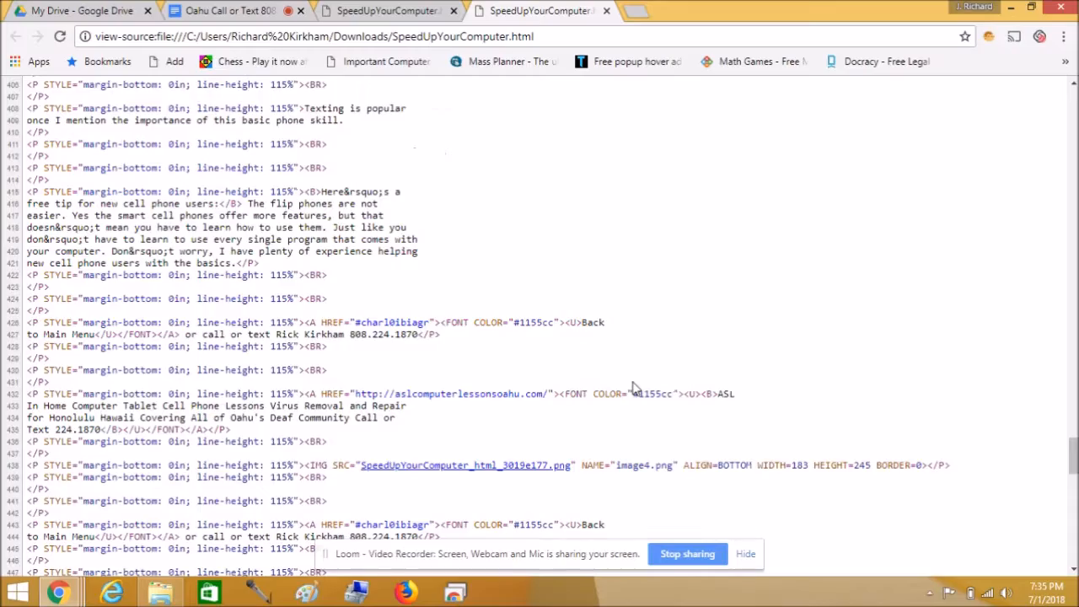
scroll(636, 389, "up", 10)
scroll(635, 389, "up", 20)
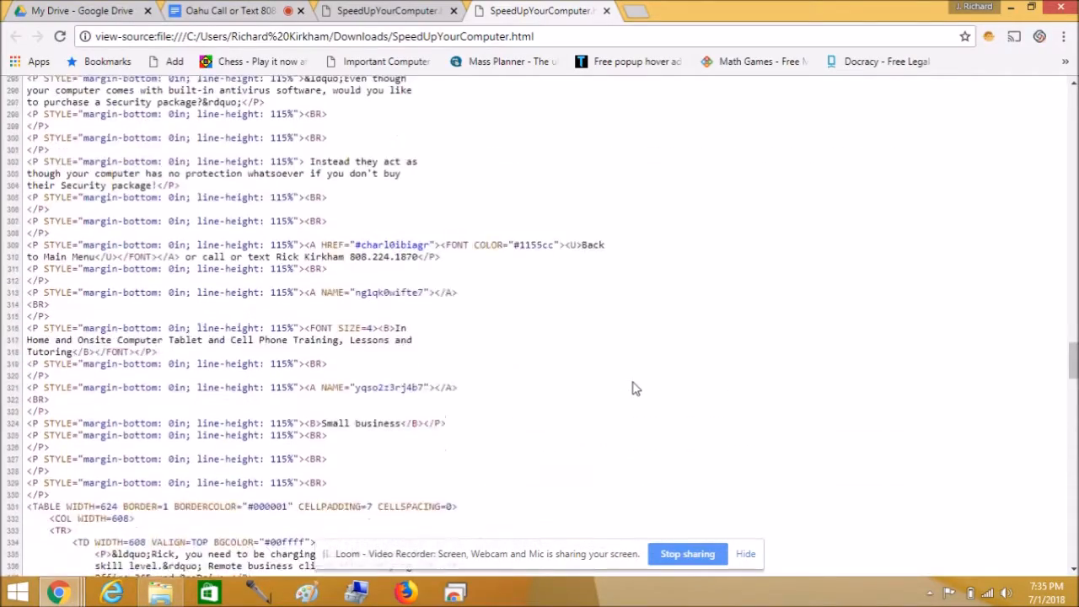
scroll(636, 389, "up", 15)
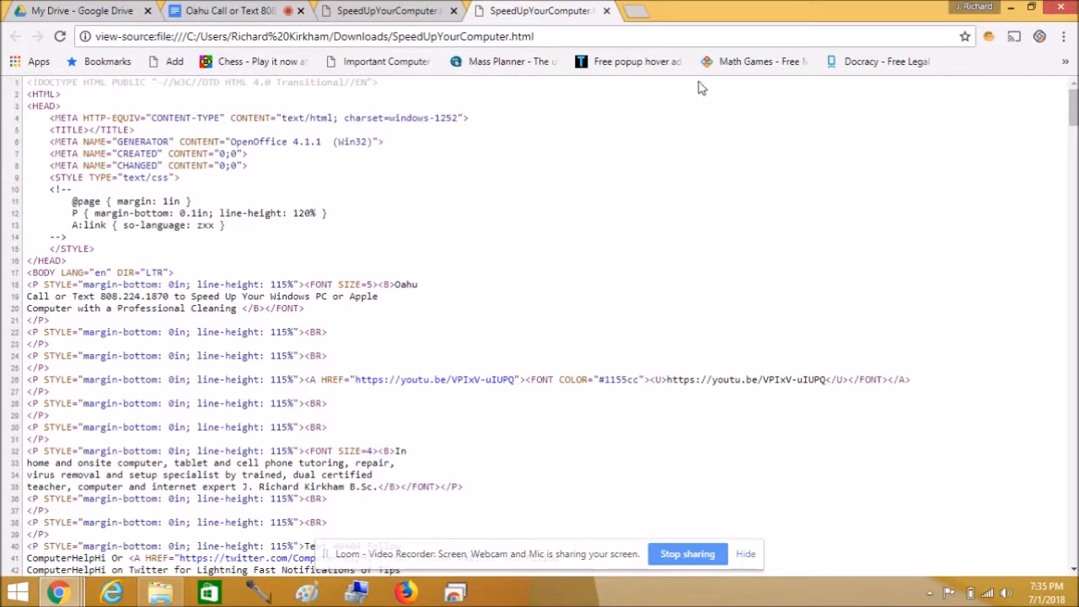
left_click(607, 11)
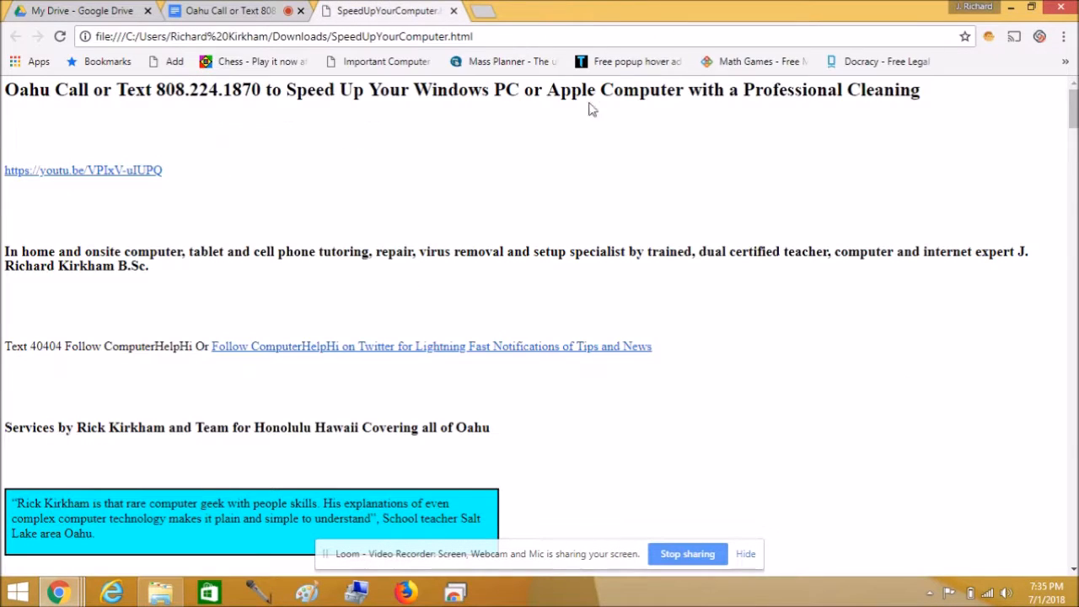